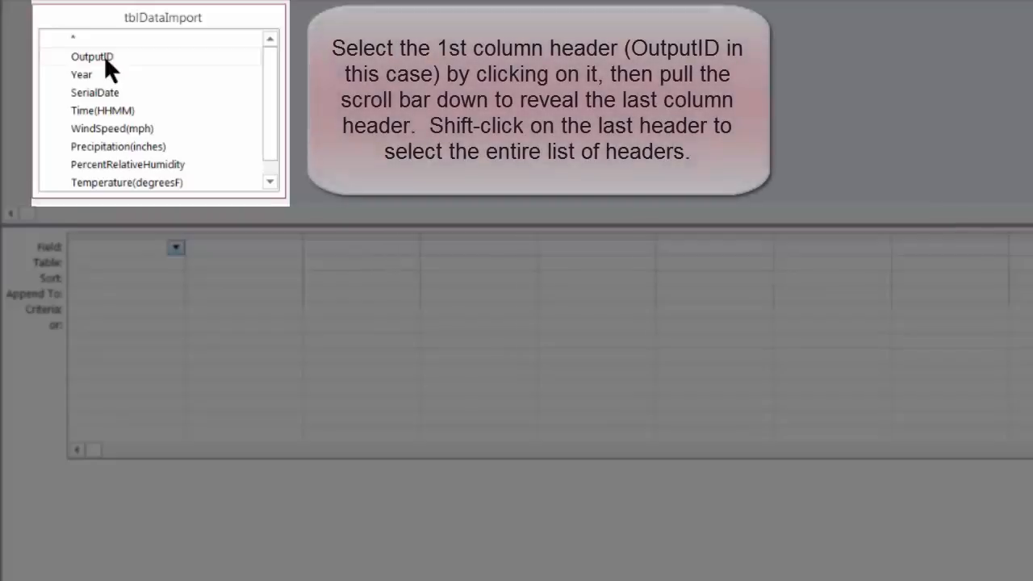
- Add all tblDataImport fields, from OutputID through BatteryVoltage(Volts), to the append query's design grid
click(104, 55)
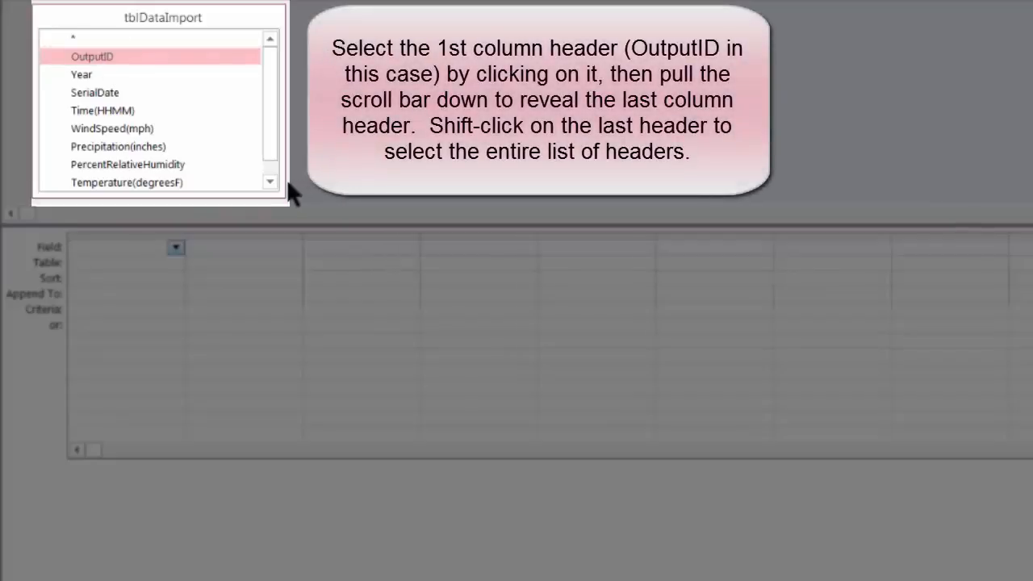
click(265, 146)
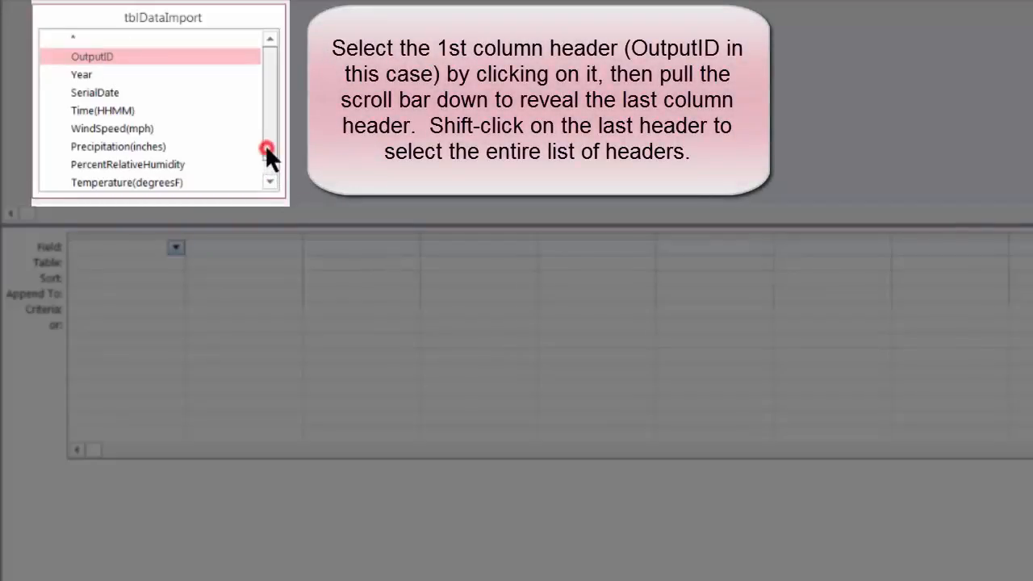
drag(265, 143, 267, 161)
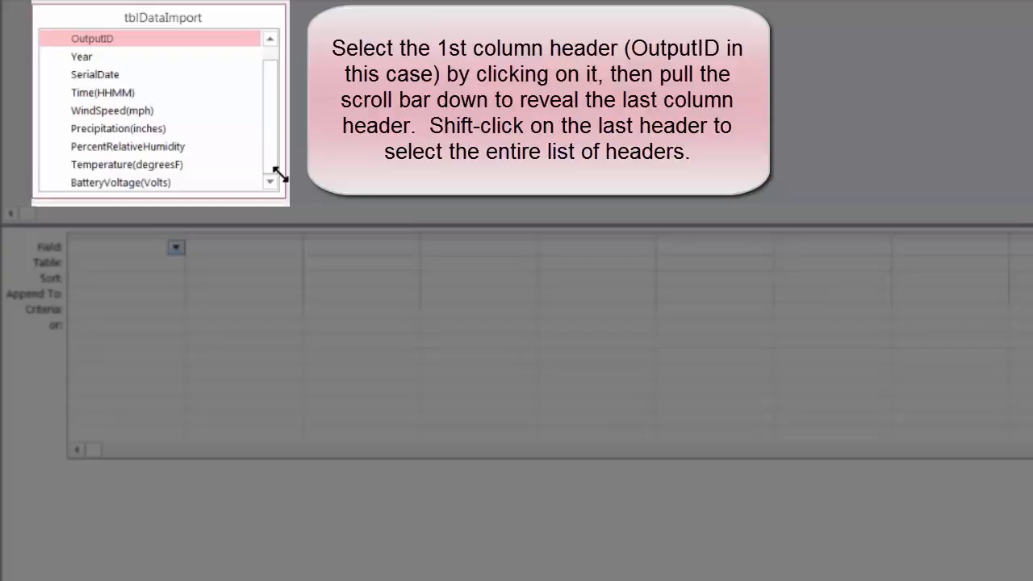
shift+click(115, 182)
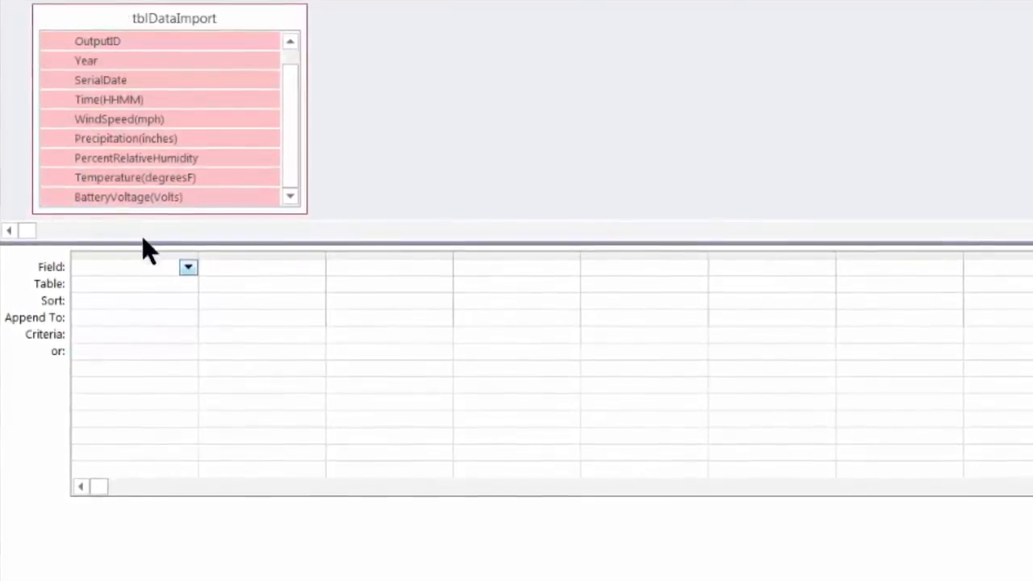
click(218, 81)
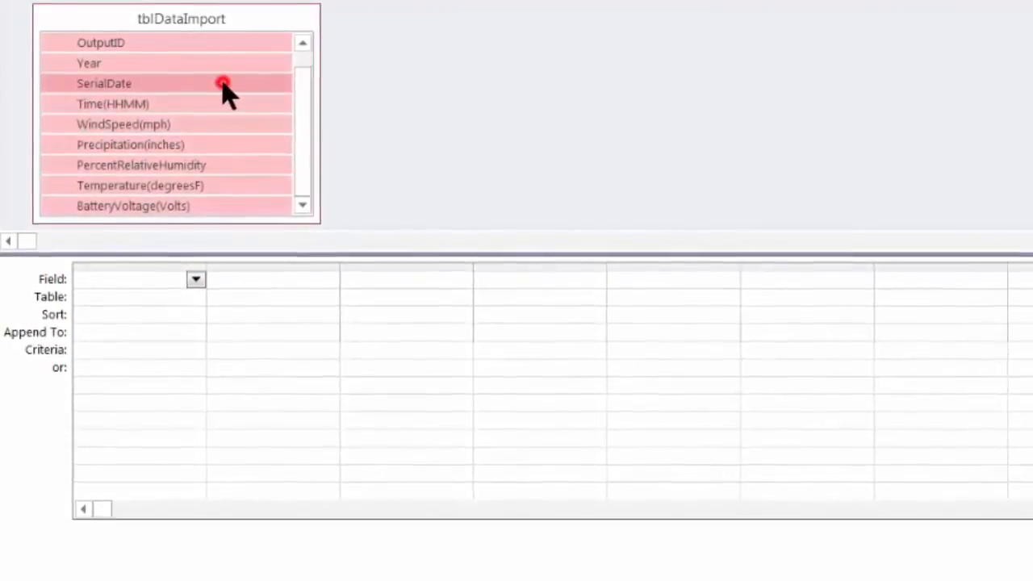
drag(223, 84, 157, 289)
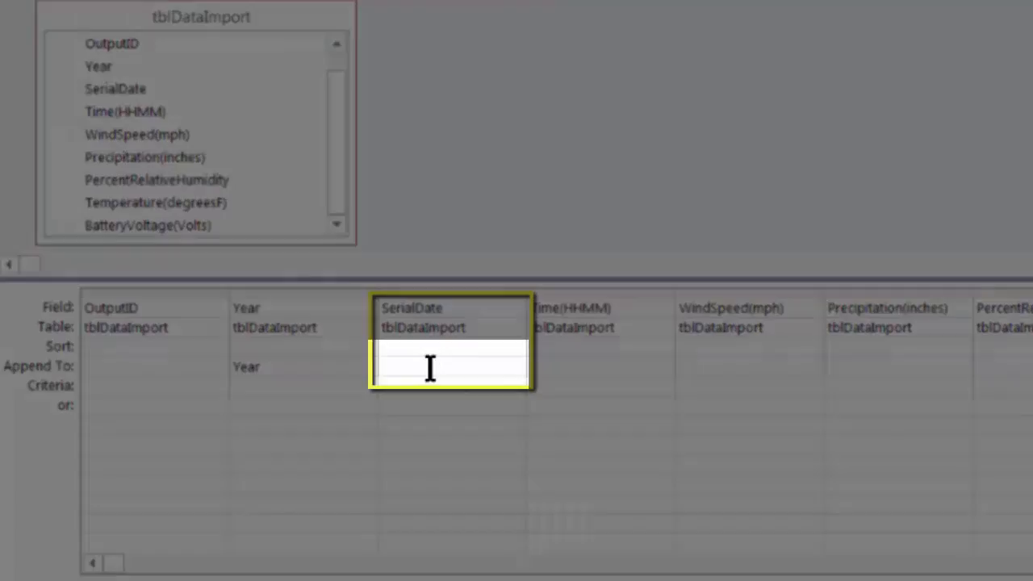
- Set the append destinations of SerialDate to JulianDate and Time(HHMM) to Hour
click(431, 367)
click(516, 371)
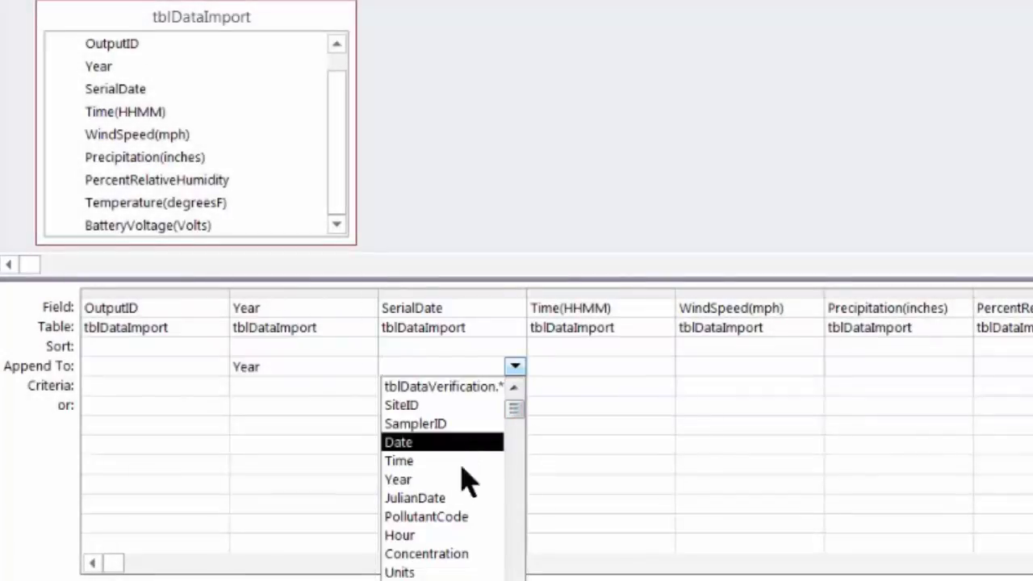
click(457, 499)
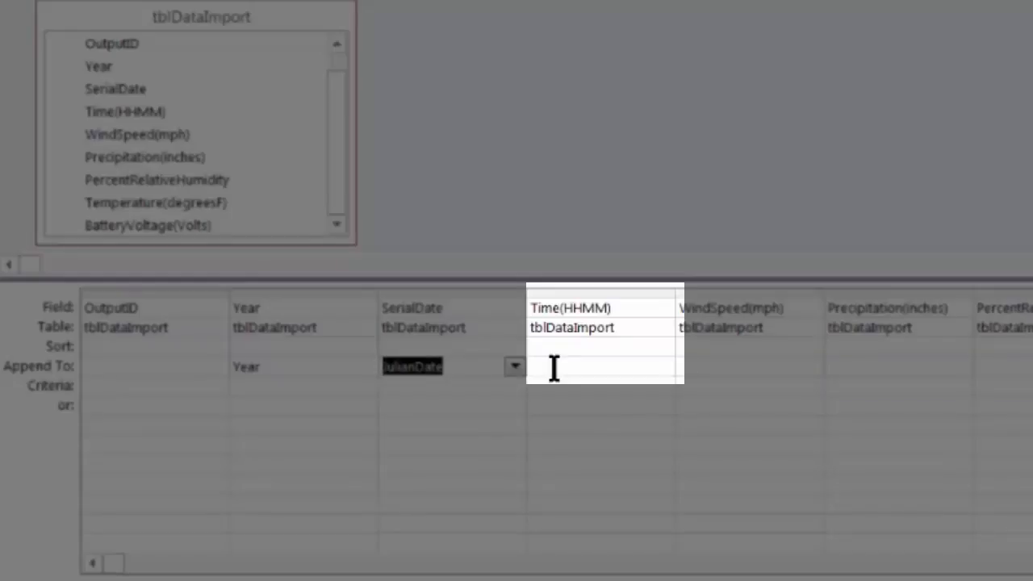
click(554, 368)
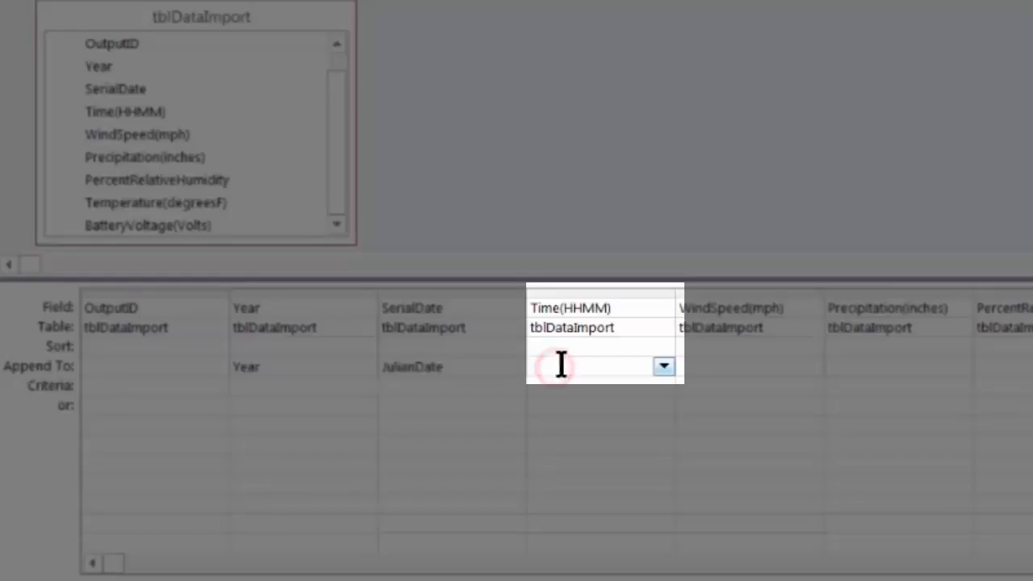
click(664, 369)
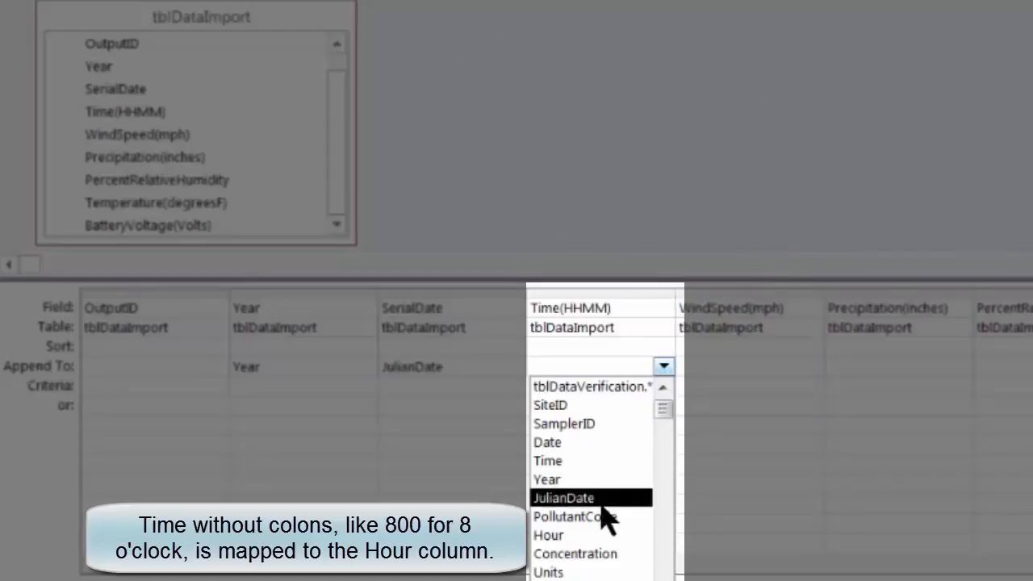
click(595, 535)
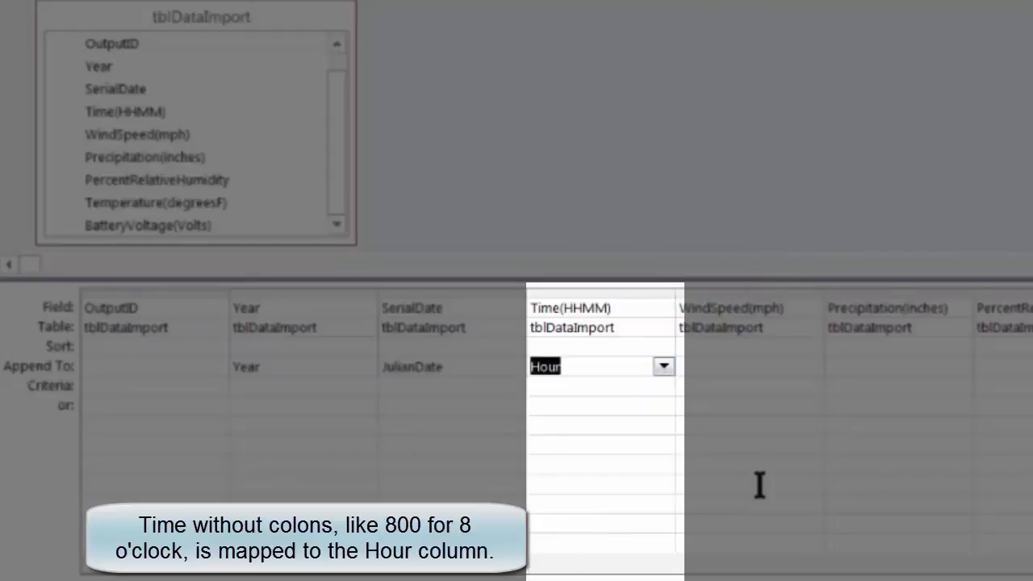
- Set WindSpeed(mph) to append to WindSpeed and Precipitation(inches) to append to Precipitation
click(740, 368)
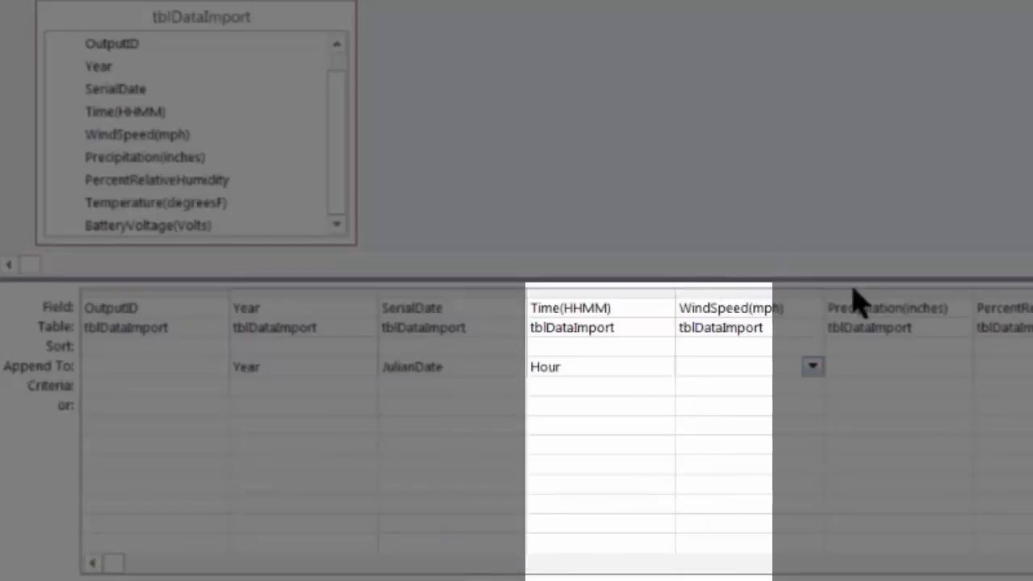
click(811, 367)
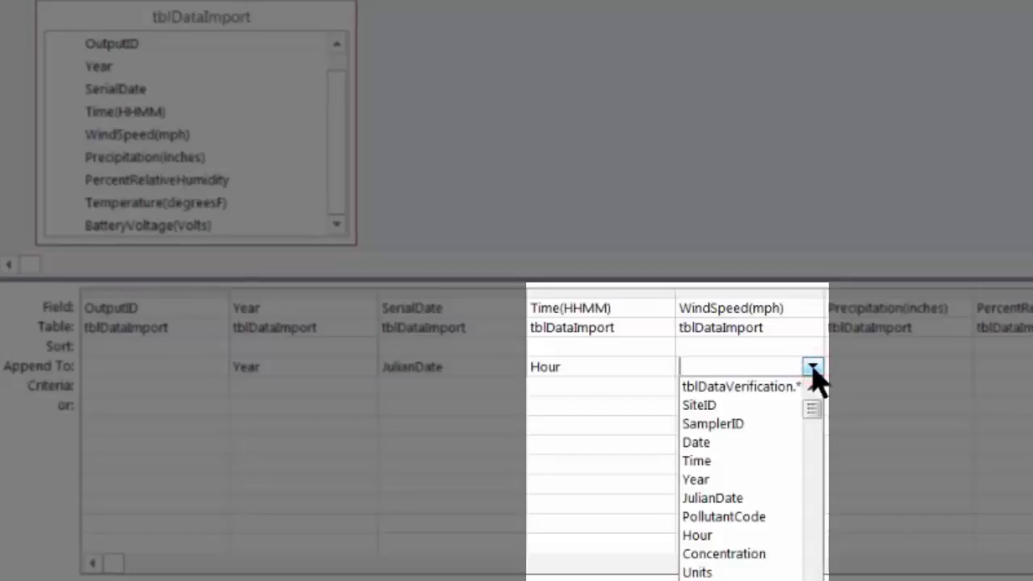
click(751, 579)
click(868, 371)
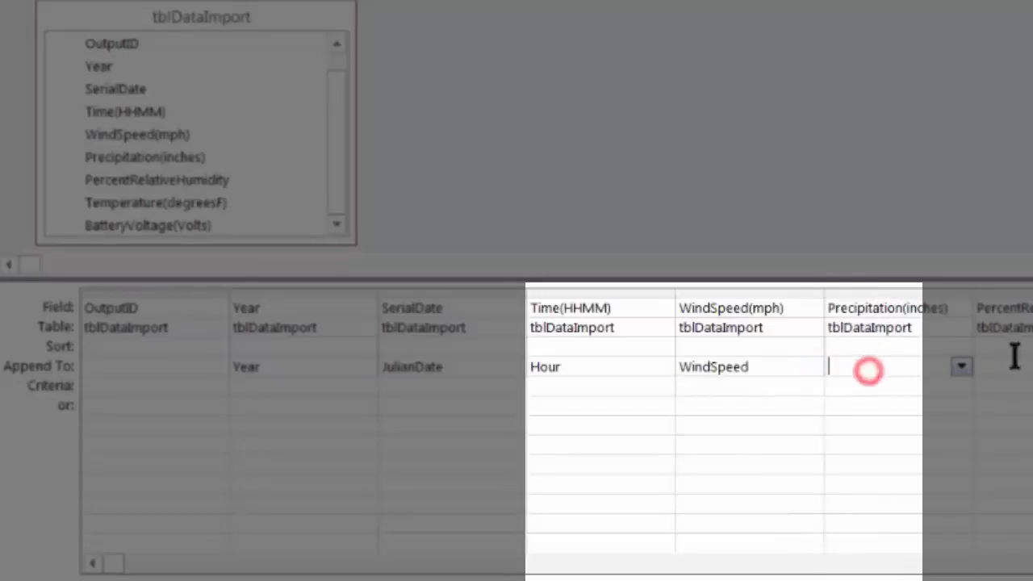
click(961, 366)
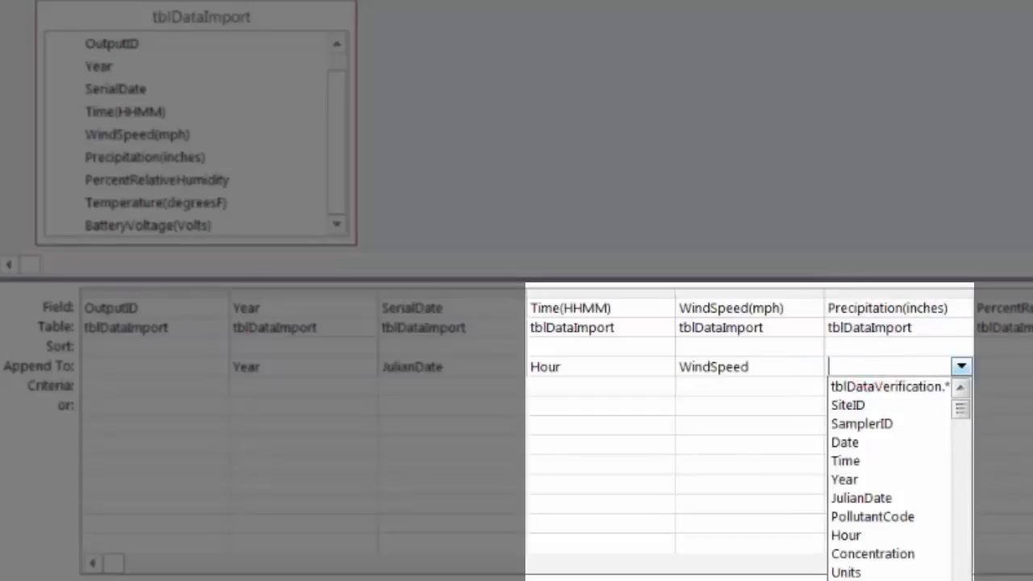
scroll(887, 476, down, 2)
scroll(887, 476, down, 6)
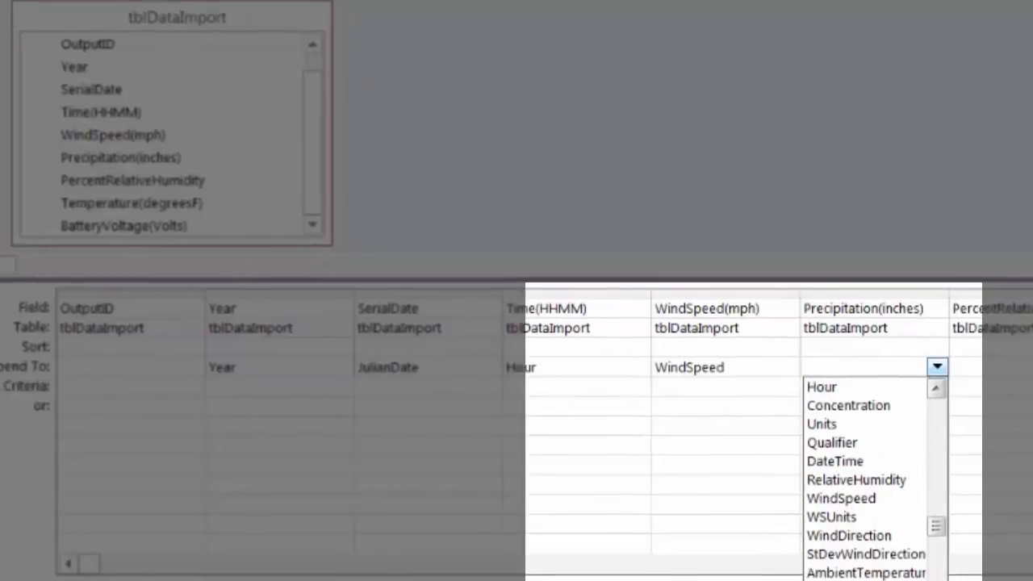
click(855, 579)
- Append PercentRelativeHumidity to RelativeHumidity and Temperature(degreesF) to AmbientTemperature, and save the query
click(1017, 369)
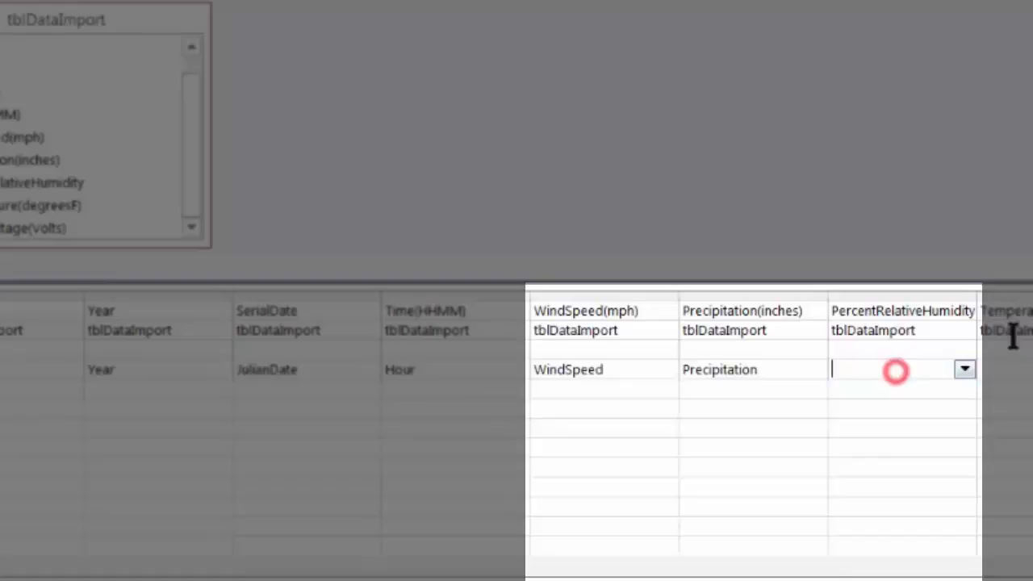
click(965, 370)
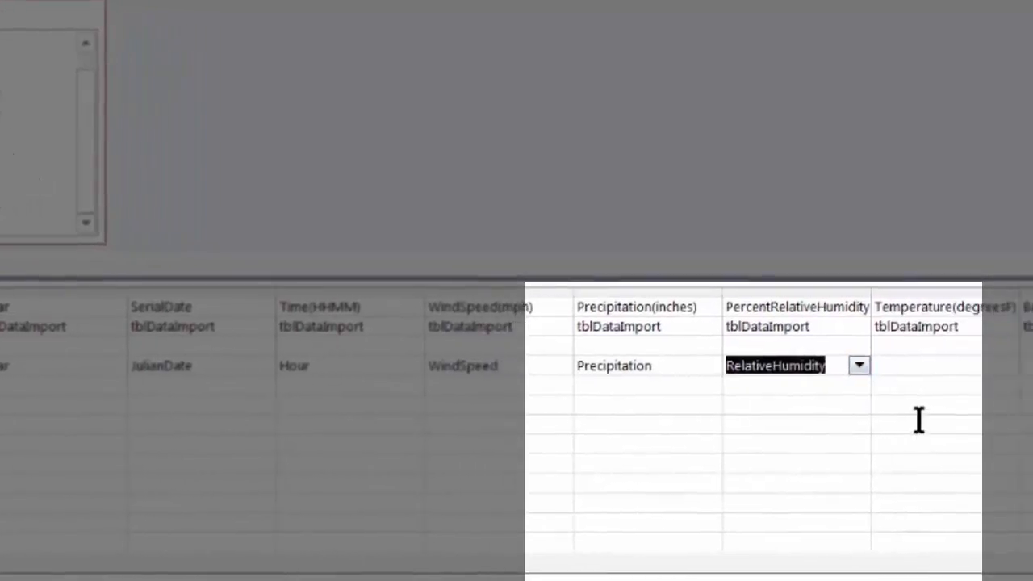
click(906, 367)
click(962, 363)
scroll(896, 476, down, 6)
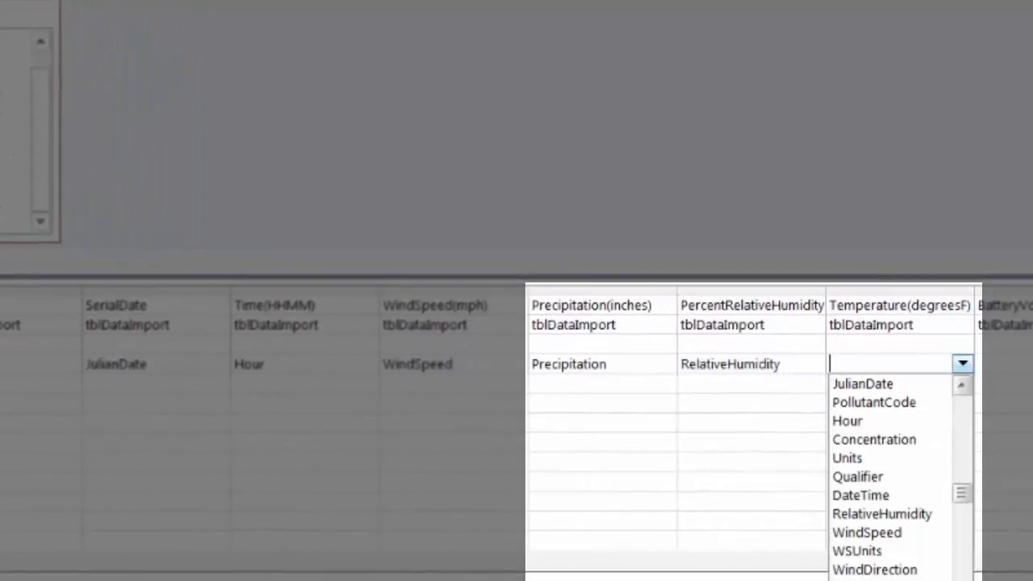
click(876, 578)
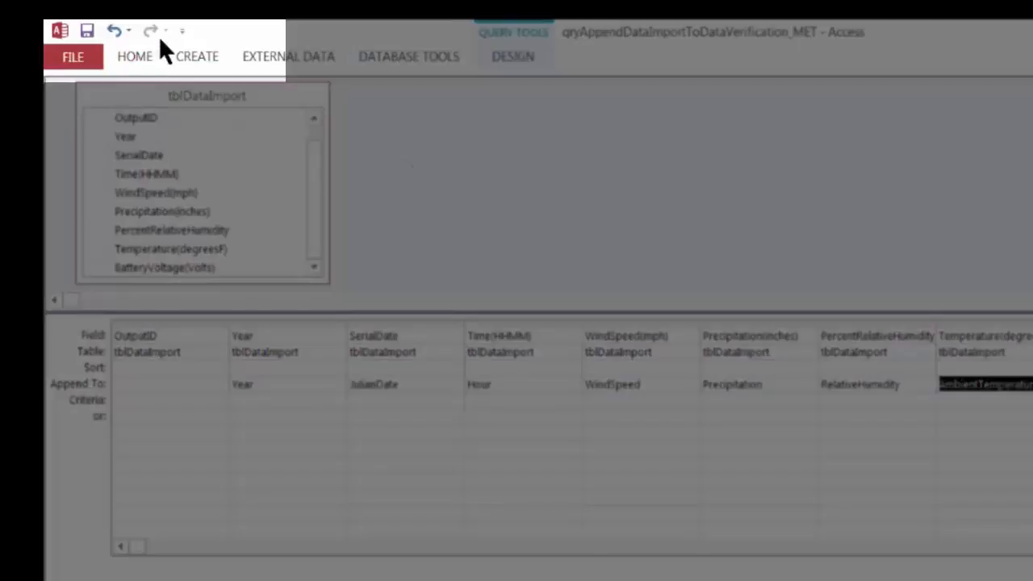
click(89, 35)
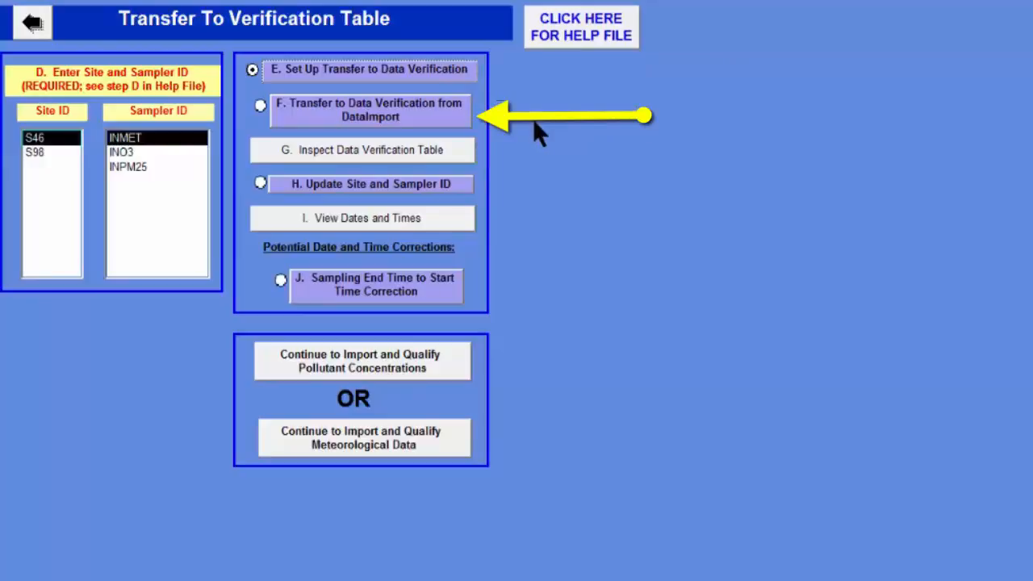
- Run step F to transfer the DataImport records to the Data Verification table, accepting the append query
click(397, 108)
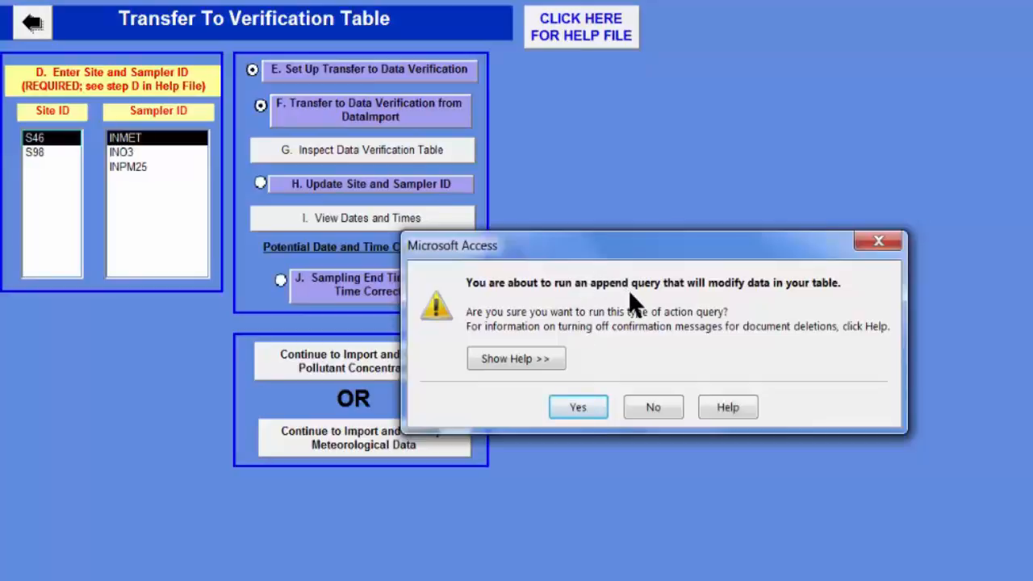
click(576, 408)
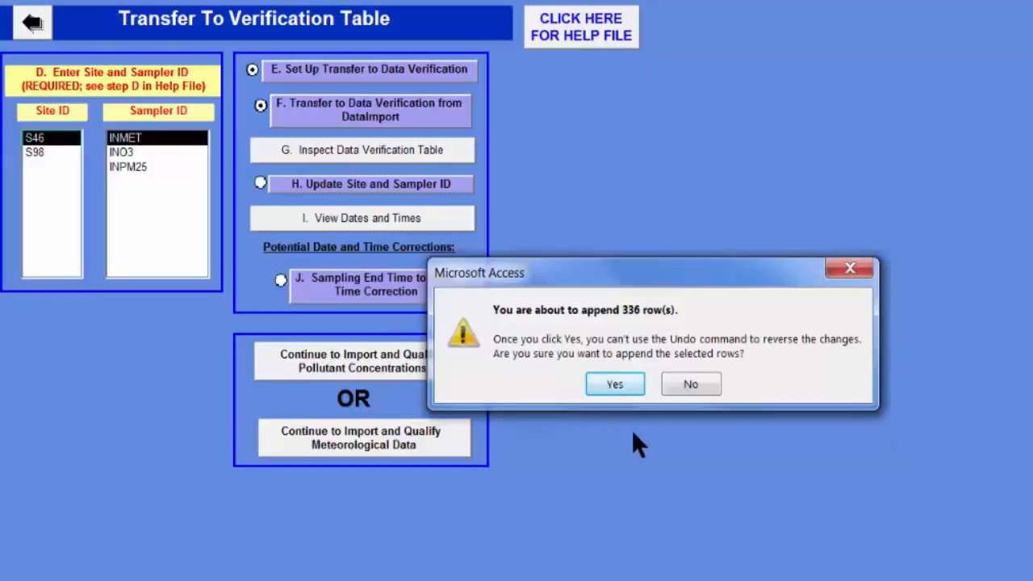
click(612, 385)
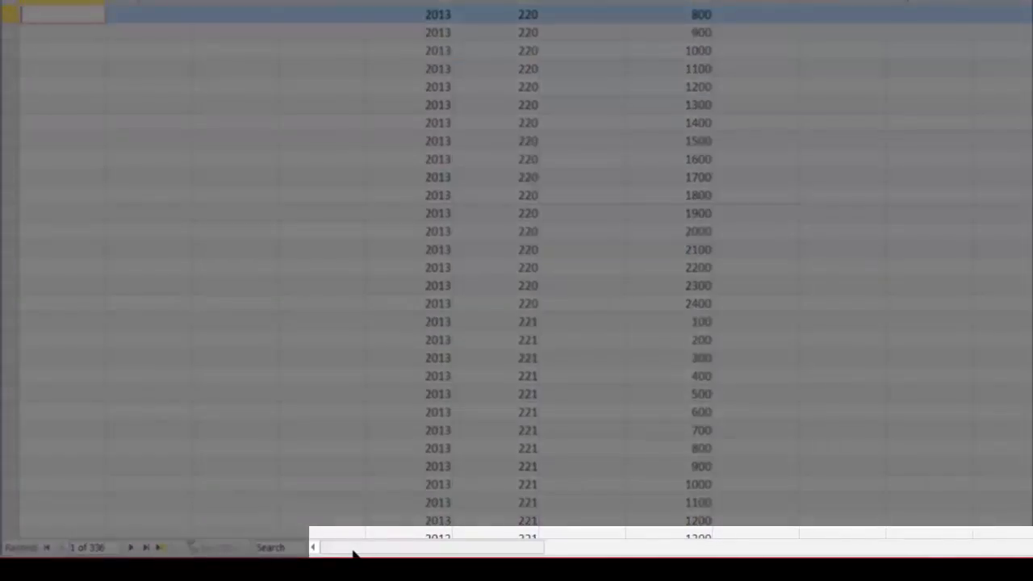
- Inspect the Data Verification table's columns and rows, checking the date, hour, humidity, wind speed, temperature and precipitation data
drag(352, 553, 471, 577)
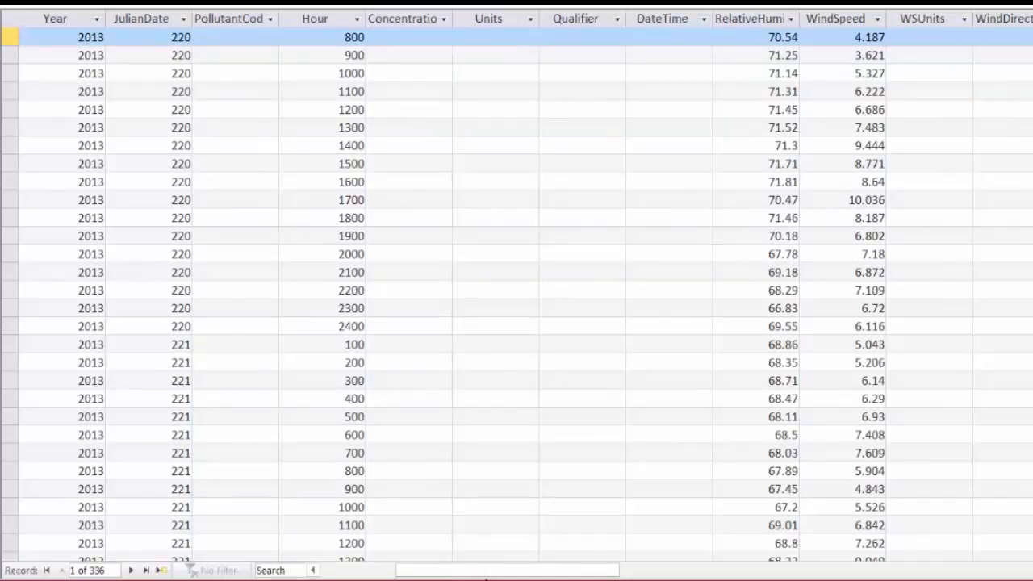
drag(487, 578, 596, 578)
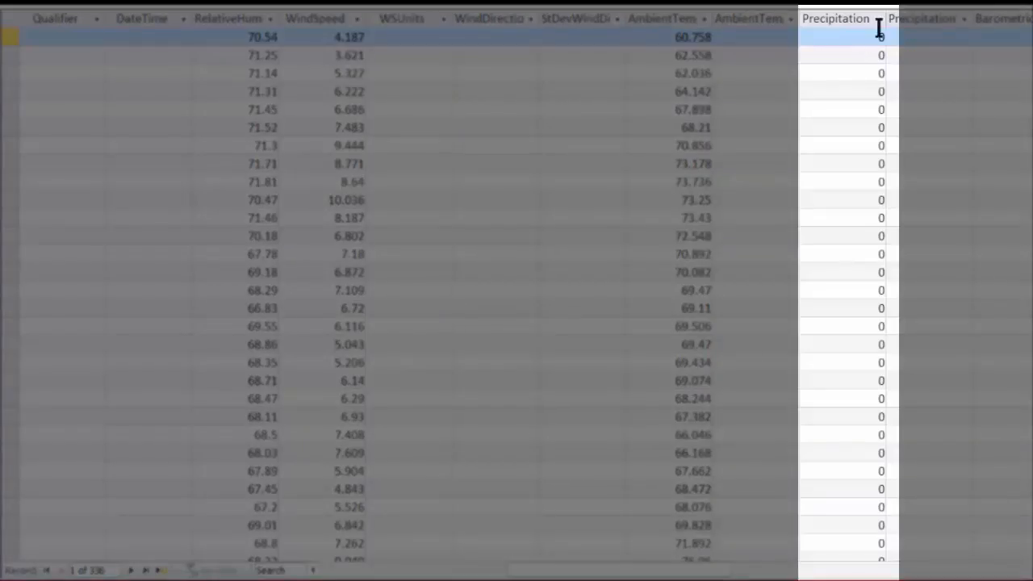
scroll(879, 283, down, 10)
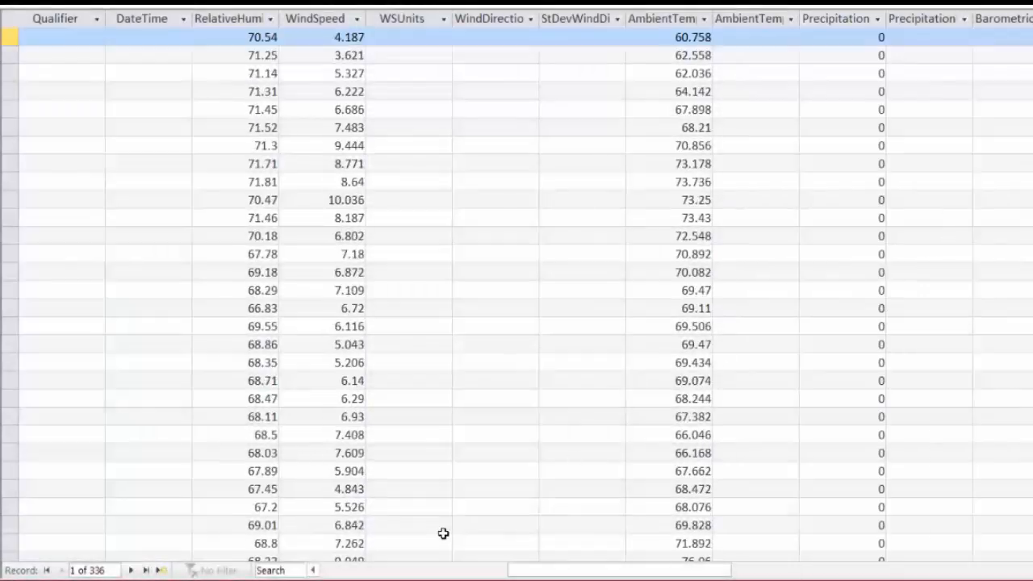
click(404, 572)
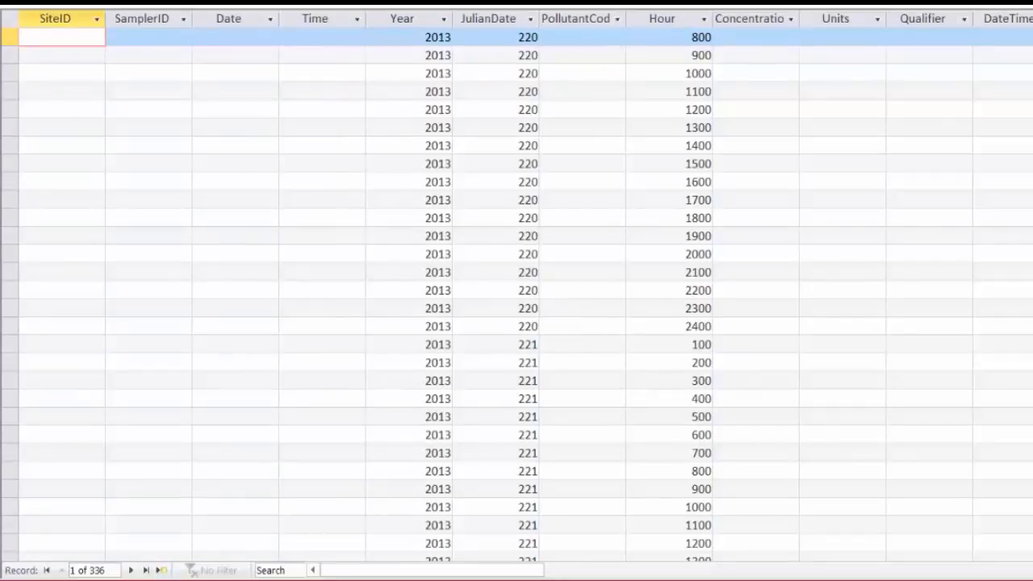
scroll(516, 298, down, 11)
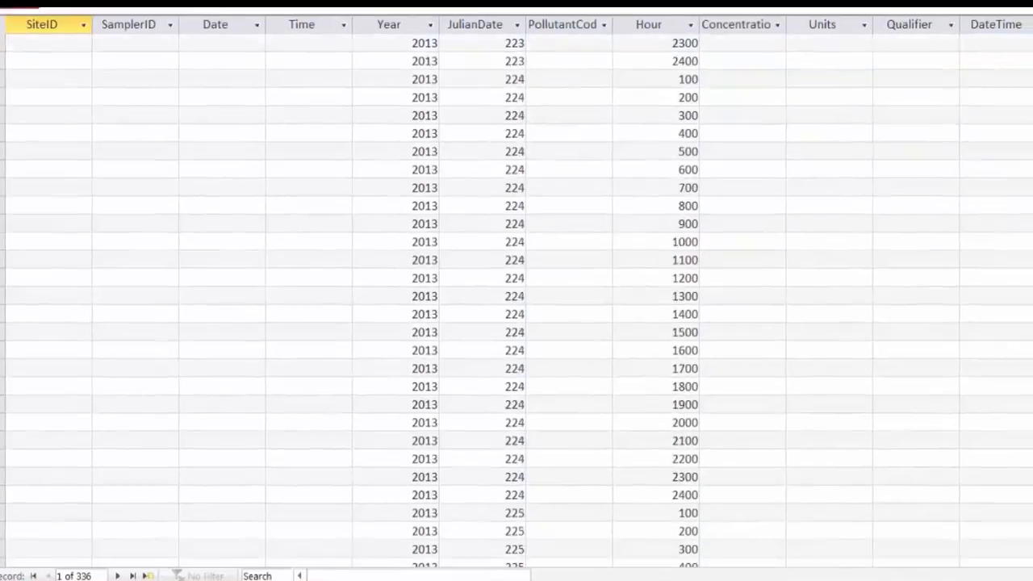
drag(1026, 565, 1026, 109)
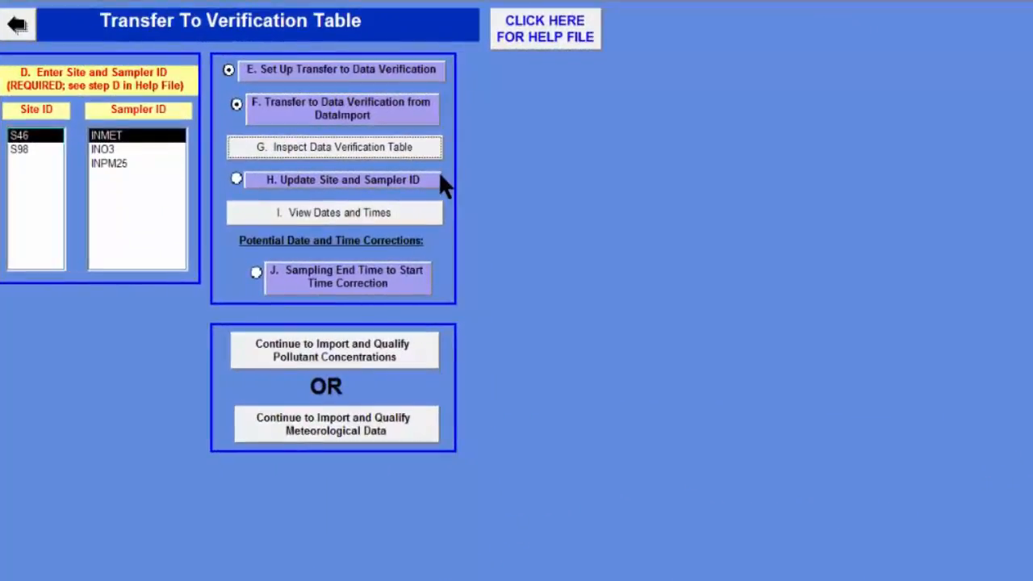
- Run step H to update the records with site ID S46 and sampler ID INMET, accepting the update query
click(300, 182)
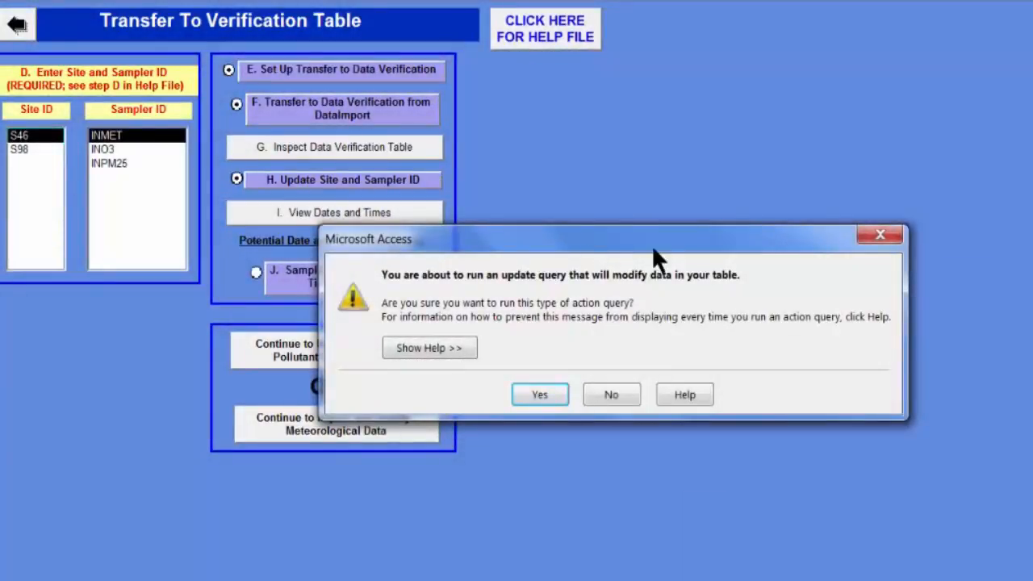
click(541, 394)
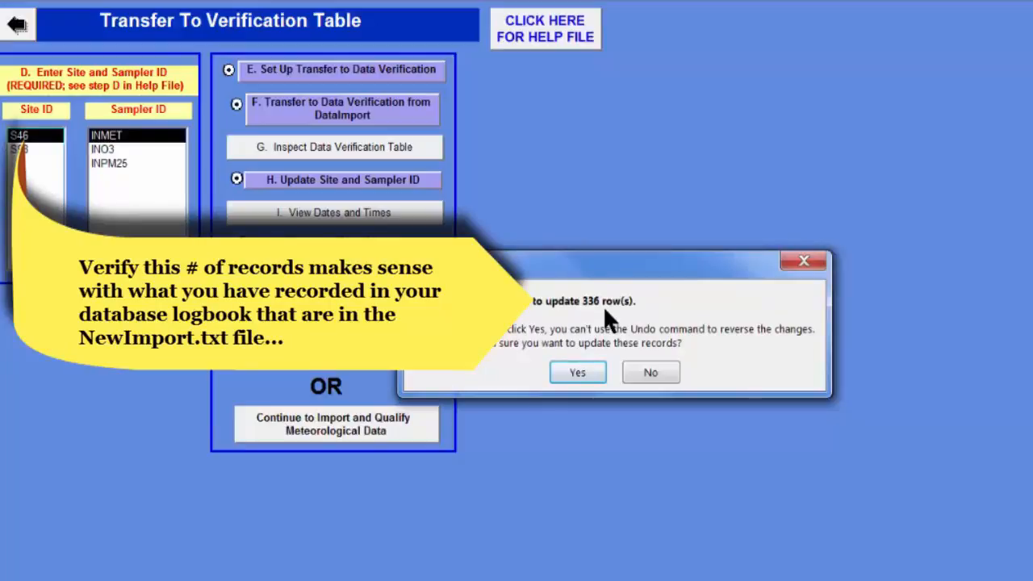
click(578, 372)
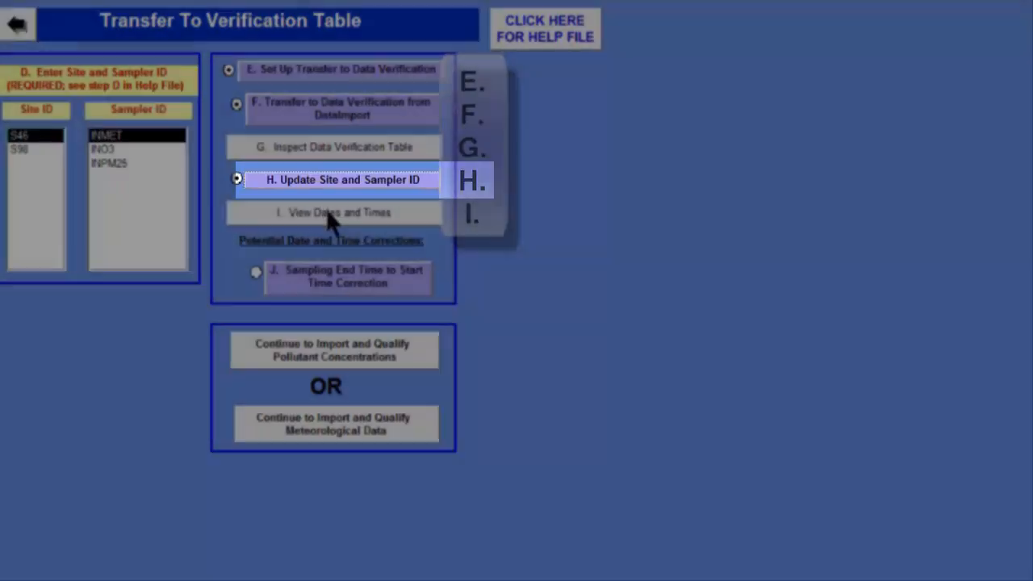
- Open the dates and times view from step I and review the first and last records' StartDate and StartTime
click(326, 208)
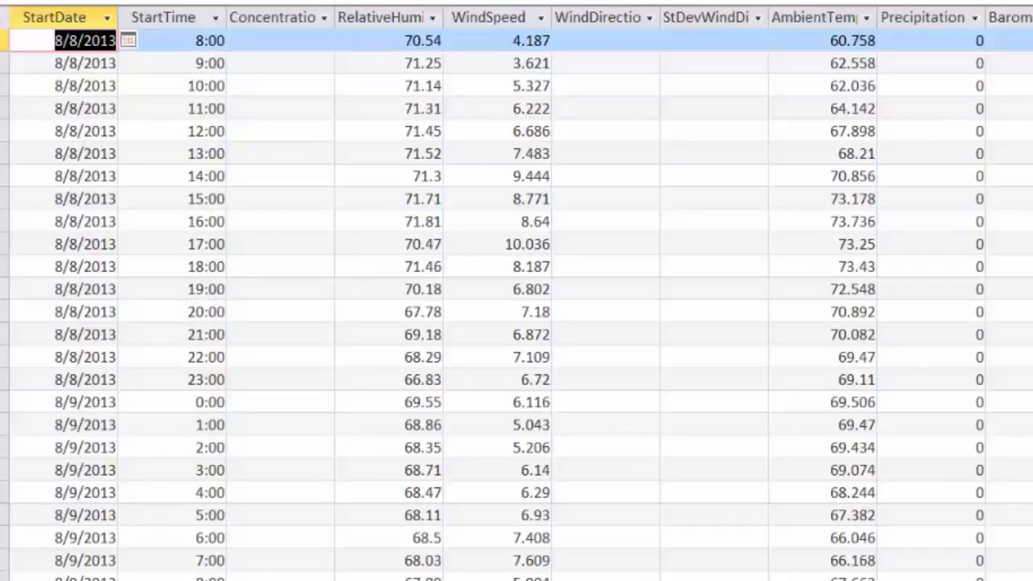
scroll(516, 298, down, 20)
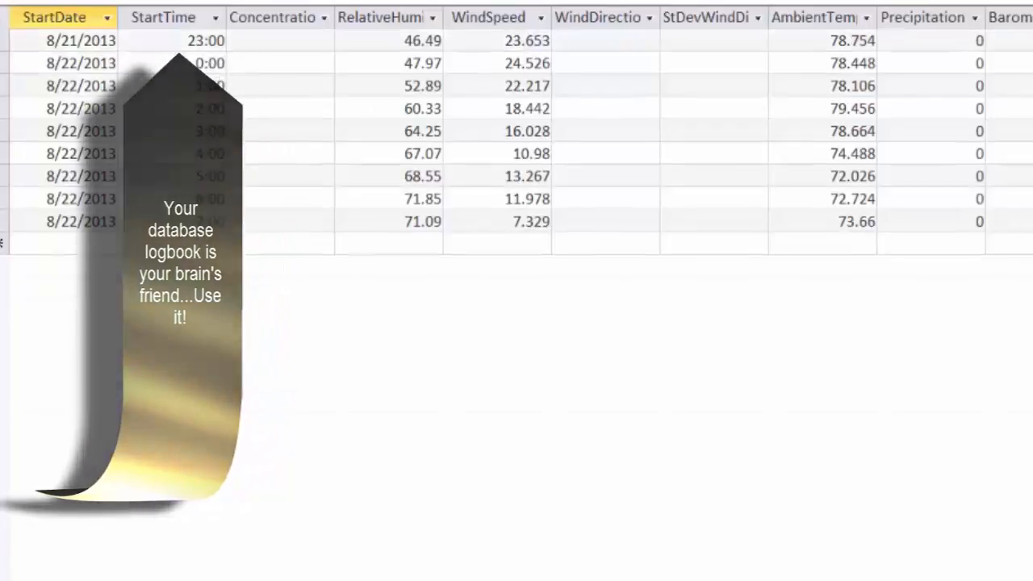
scroll(516, 299, up, 20)
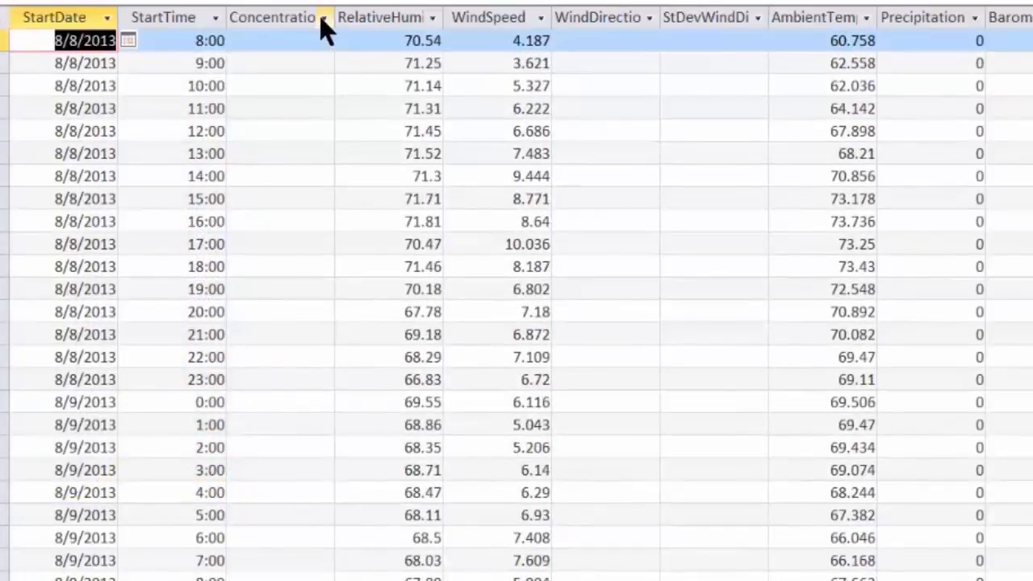